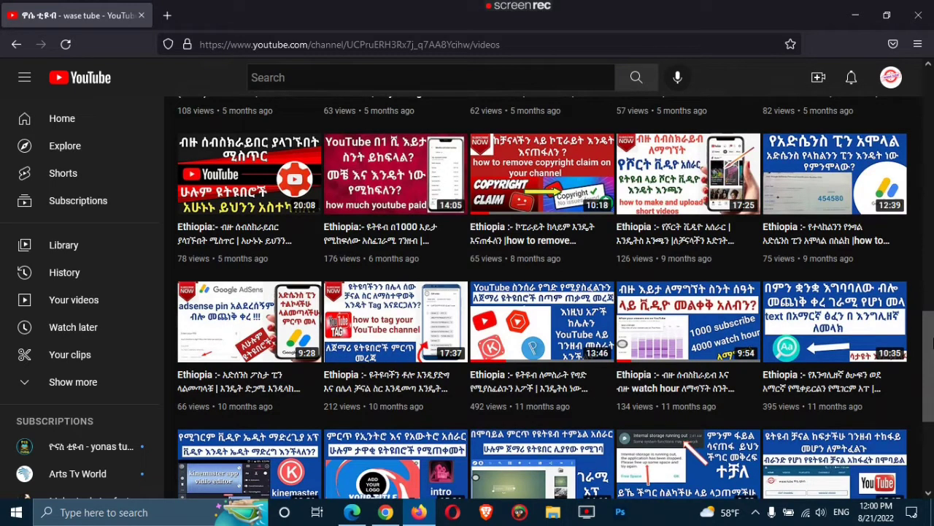
Scroll the channel's Videos page back to the top and switch to the Chrome New Tab window
left_click_drag(932, 343, 932, 138)
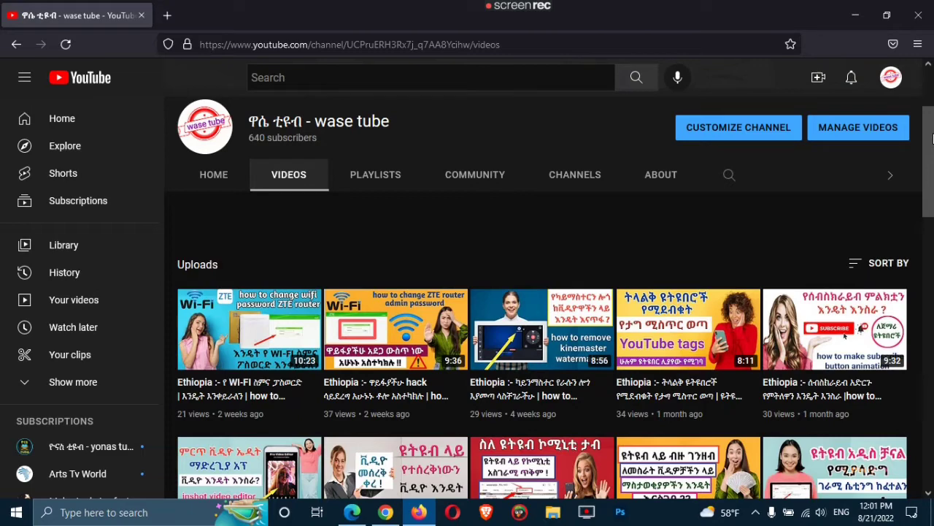
scroll(932, 139, "down", 1)
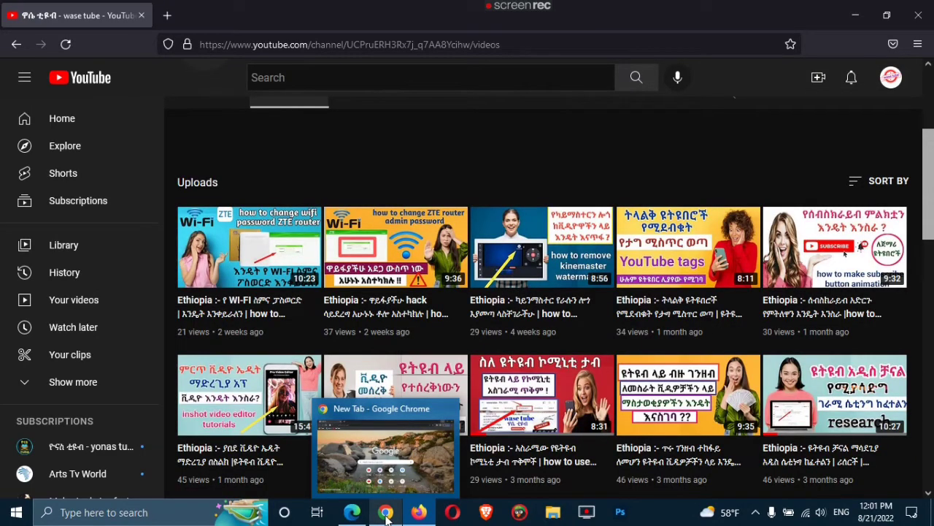
left_click(387, 513)
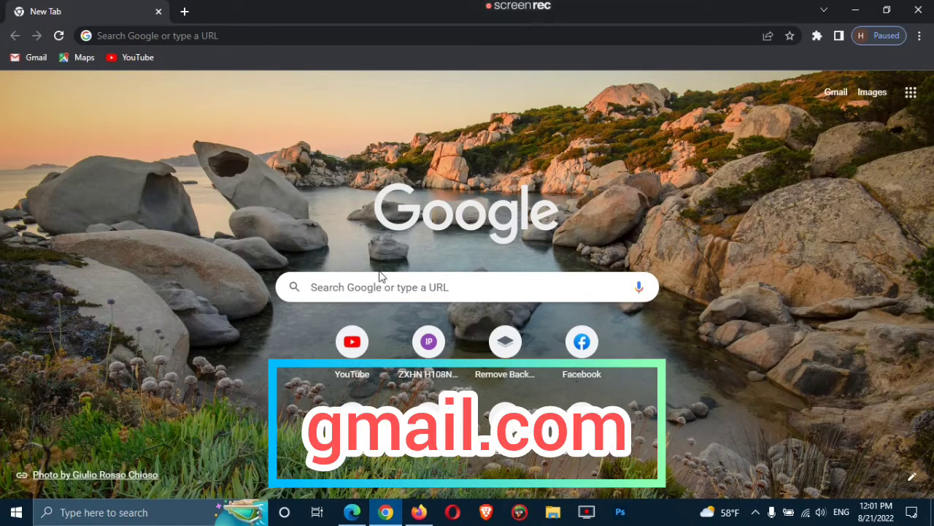
Go to gmail.com from the Chrome New Tab search box
left_click(354, 293)
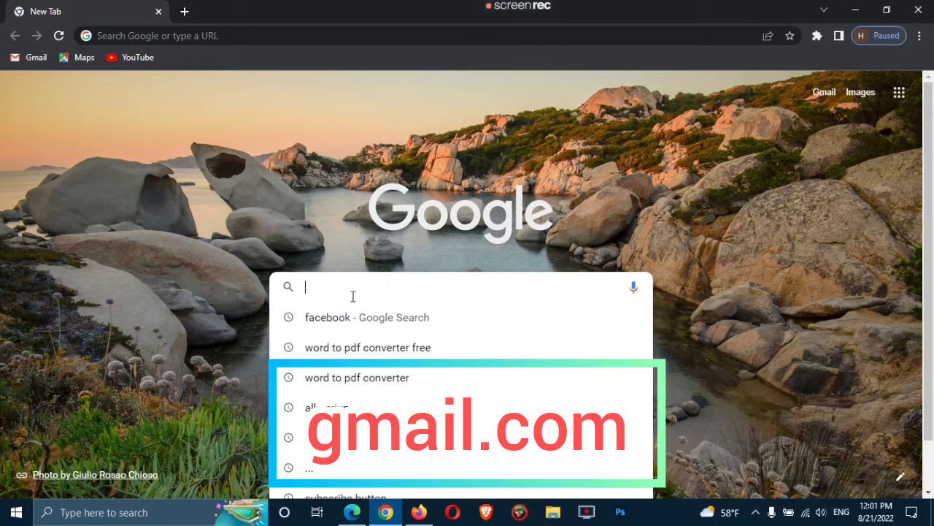
type("g")
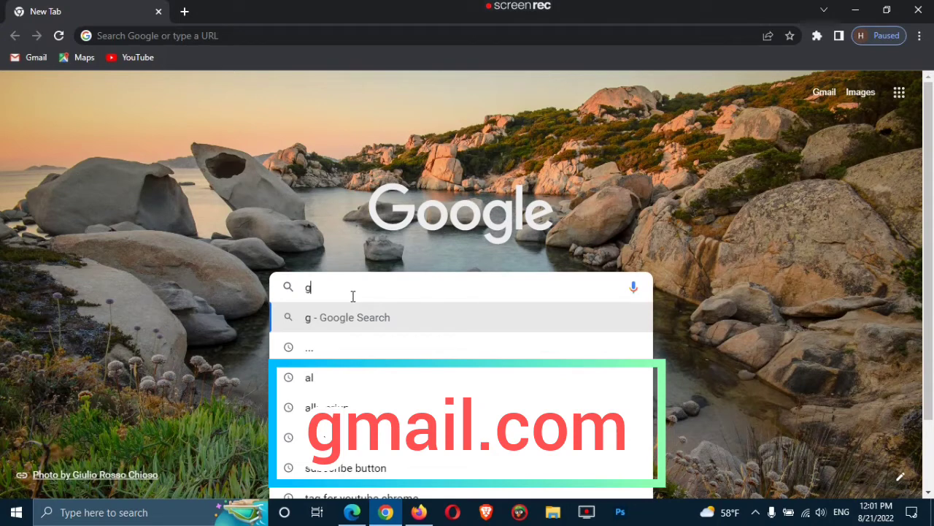
type("mail")
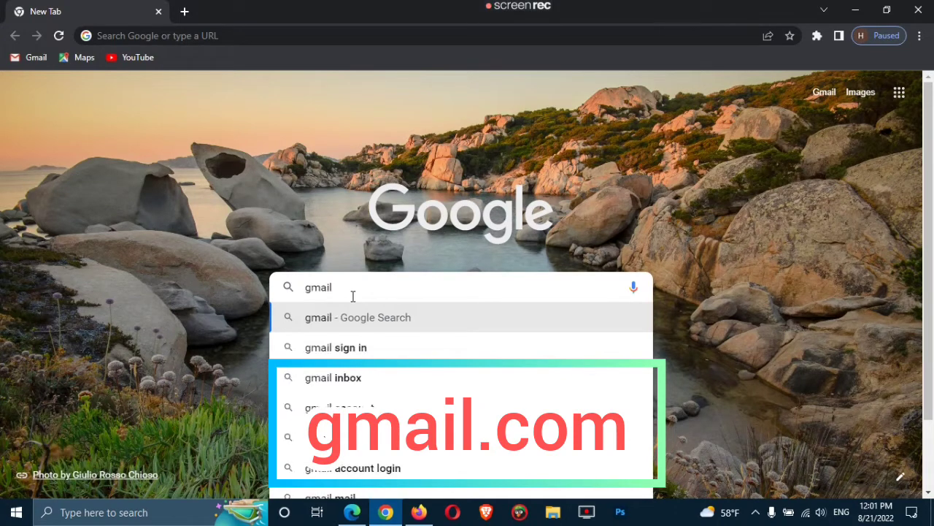
type(".com")
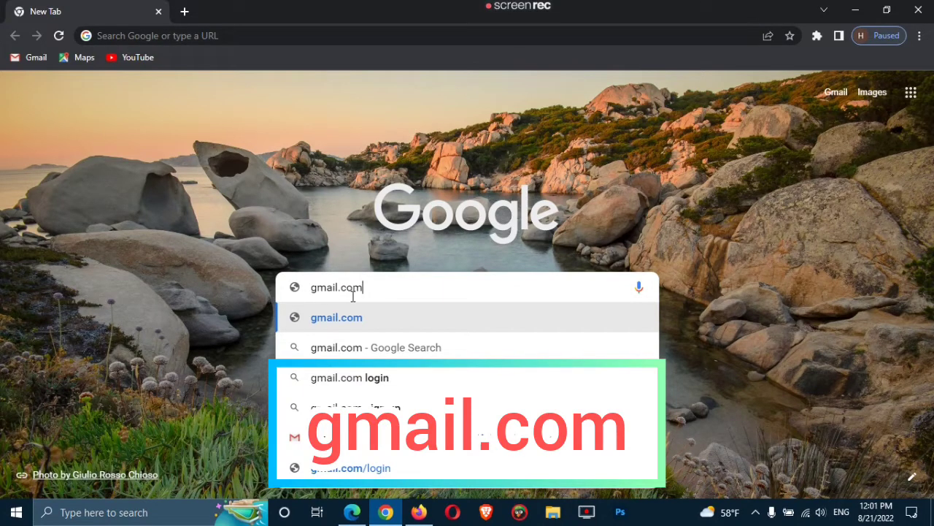
key("Return")
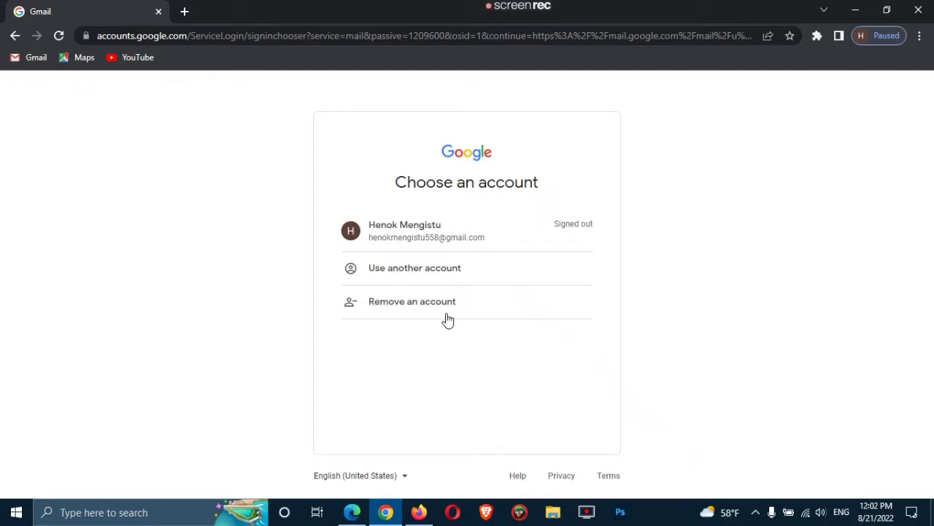
Choose Use another account, clear the mistyped email address, and zoom the sign-in page to 125%
left_click(393, 267)
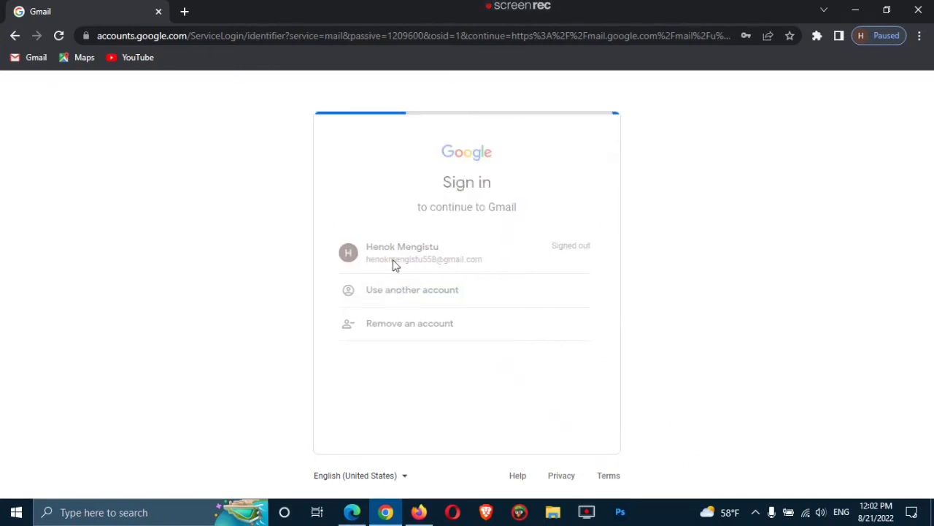
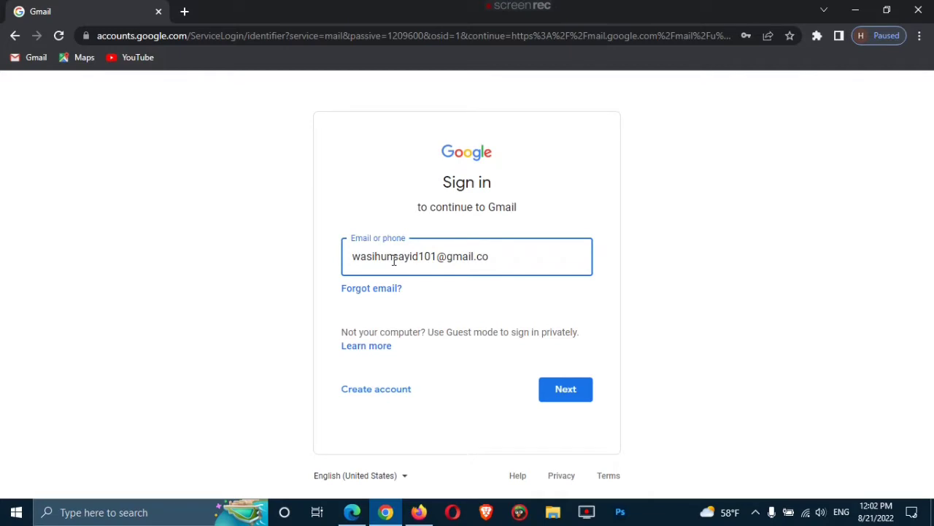
key("ctrl+a")
key("BackSpace")
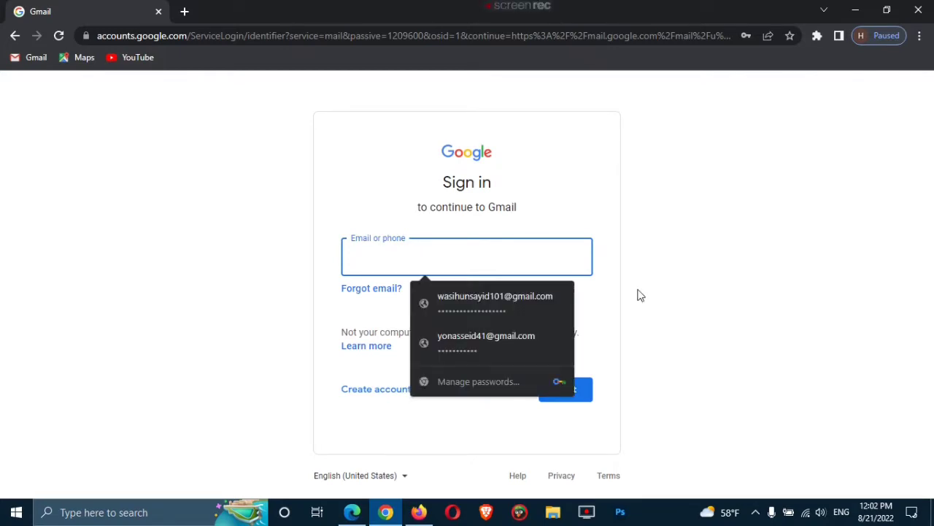
left_click(670, 287)
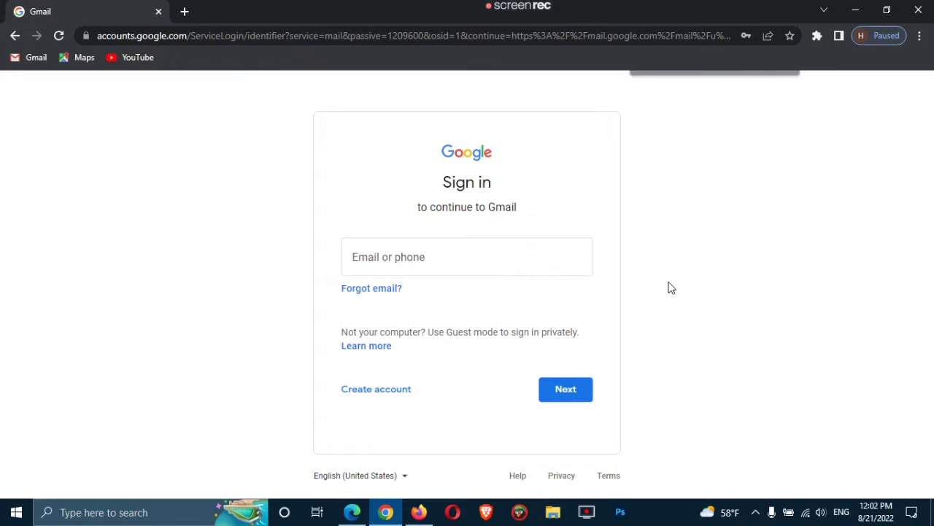
key("ctrl+plus")
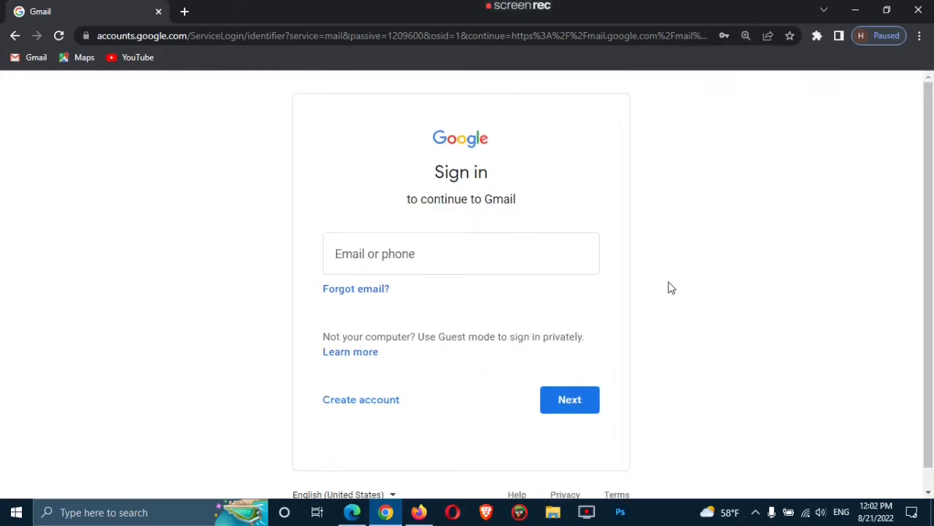
key("ctrl+plus")
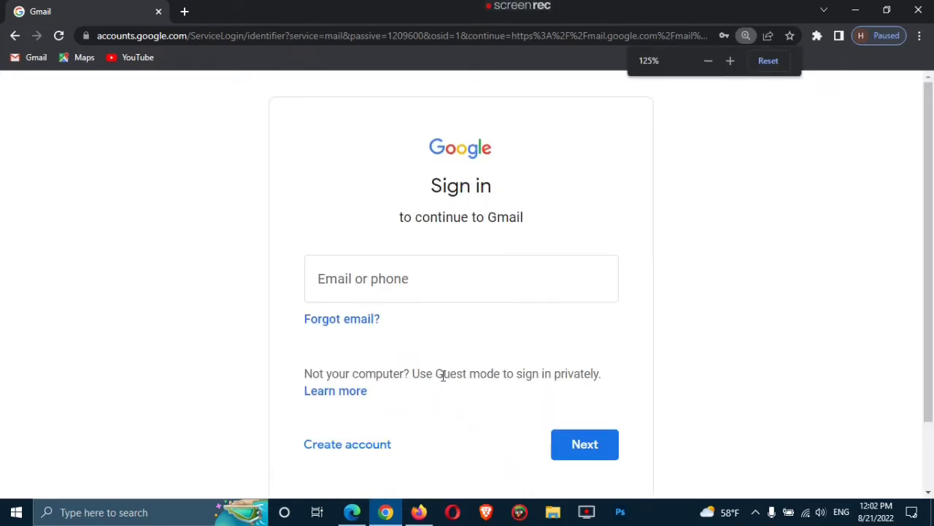
Start a new Google account for personal use via Create account > For myself
left_click(358, 450)
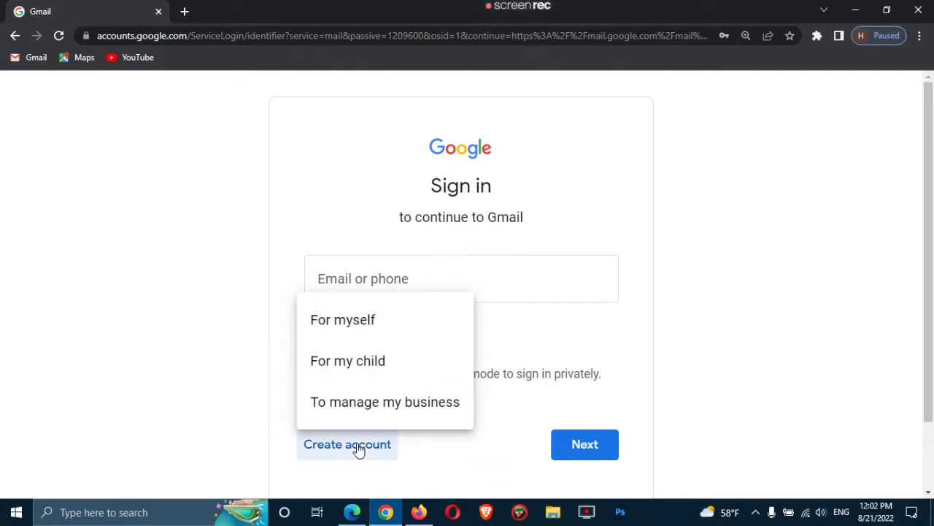
left_click(338, 321)
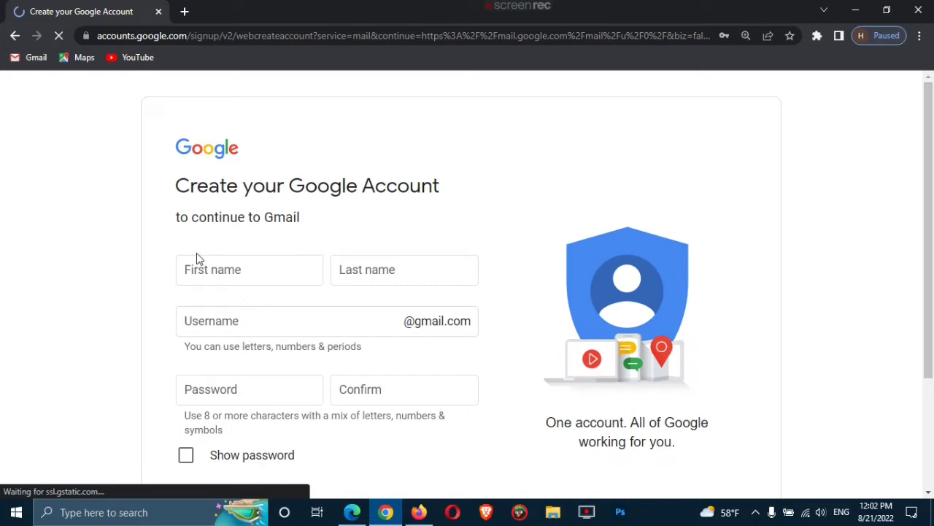
Enter the account holder's first and last name and keep the suggested Gmail username
left_click(214, 270)
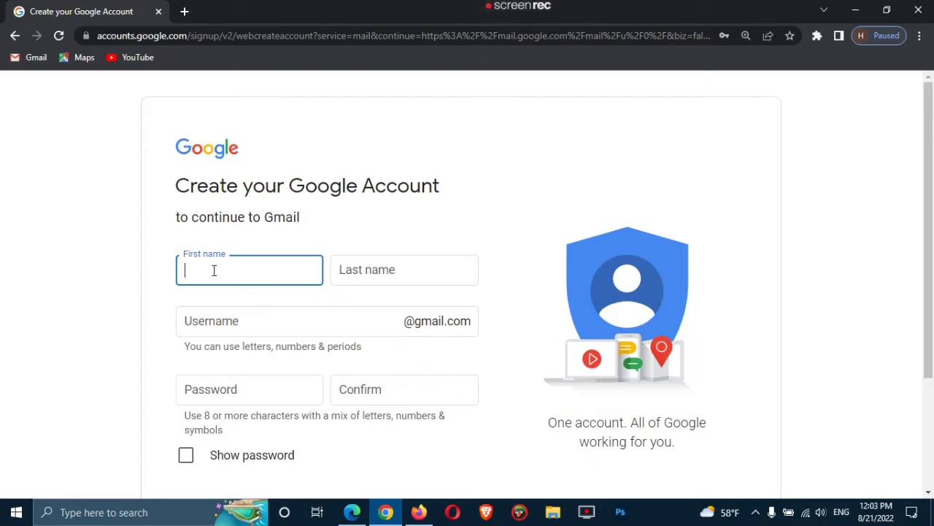
type("wase")
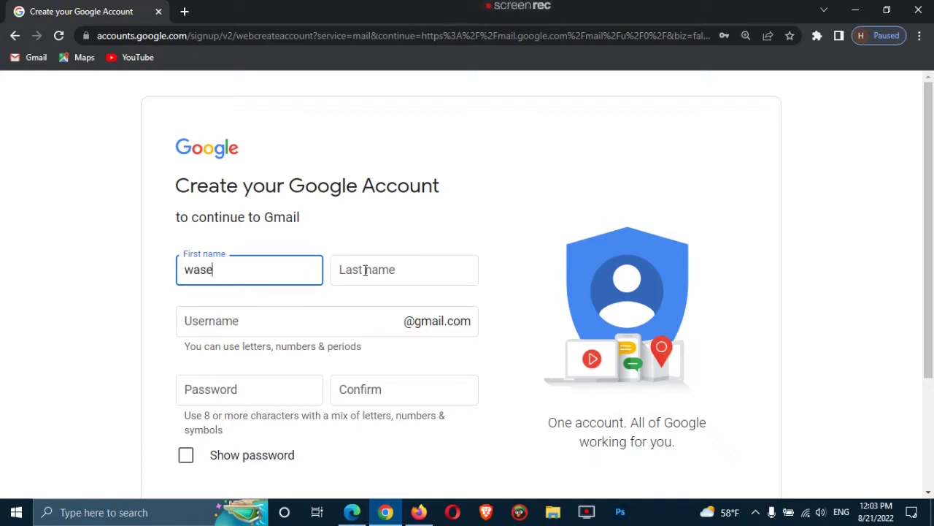
left_click(365, 270)
type("tube")
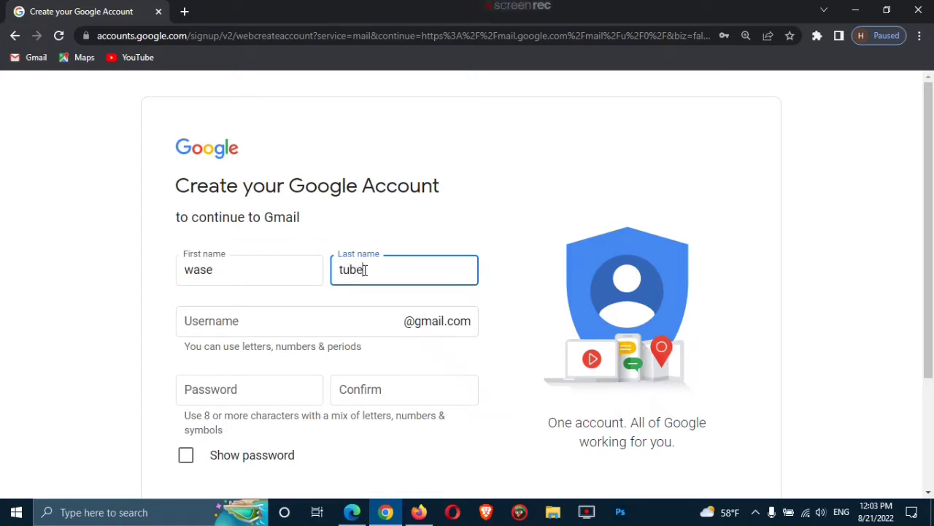
left_click(285, 321)
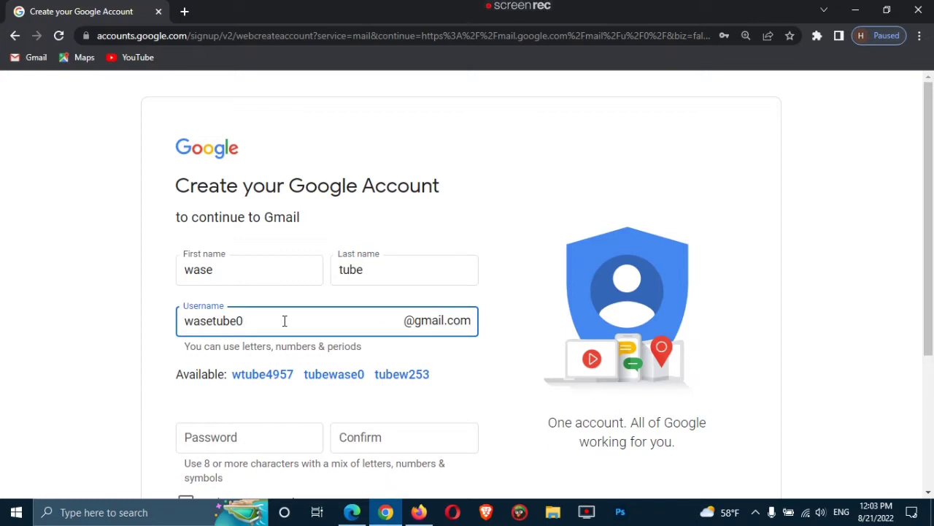
left_click(401, 324)
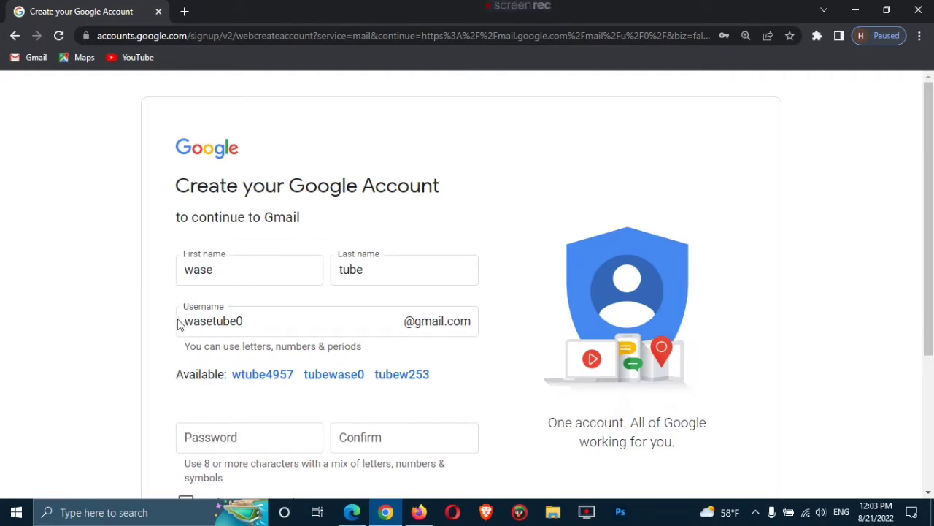
left_click_drag(200, 322, 267, 328)
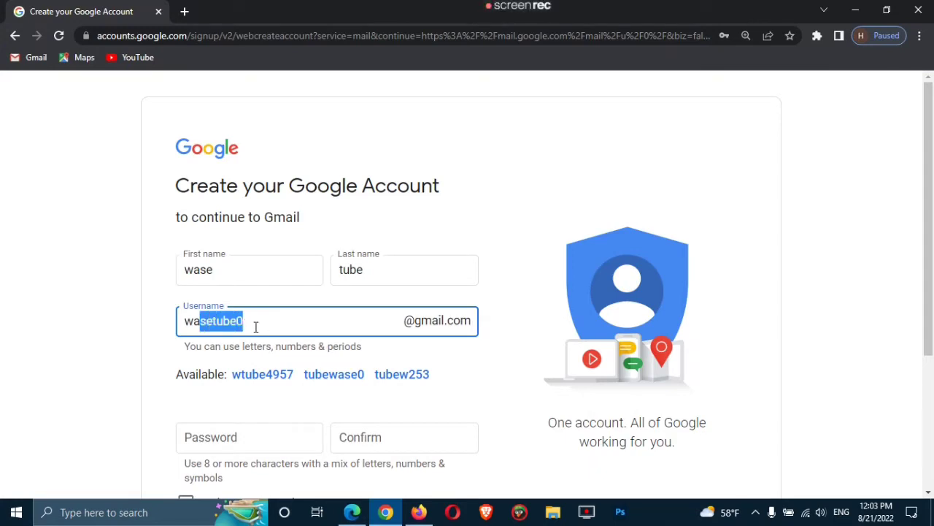
left_click(185, 321)
left_click_drag(184, 321, 256, 317)
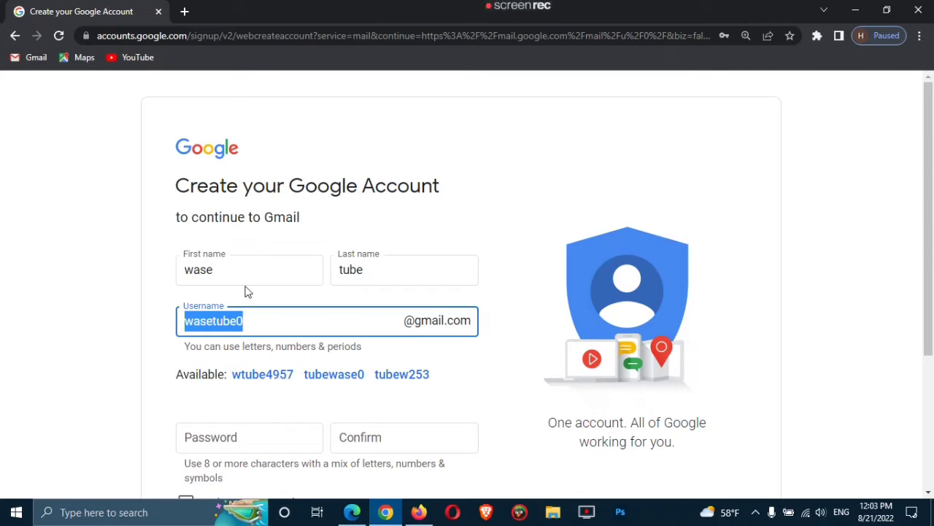
left_click(247, 321)
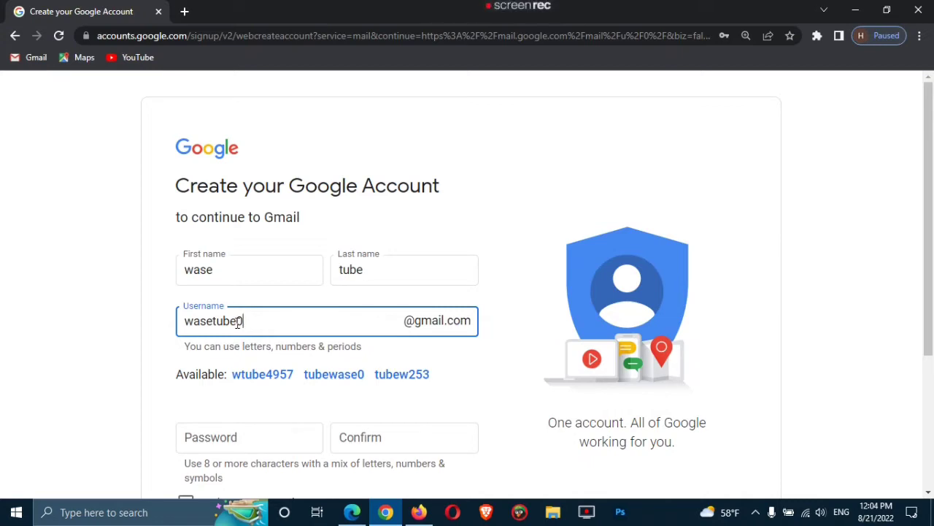
left_click_drag(236, 321, 248, 322)
left_click(248, 321)
left_click_drag(185, 321, 261, 317)
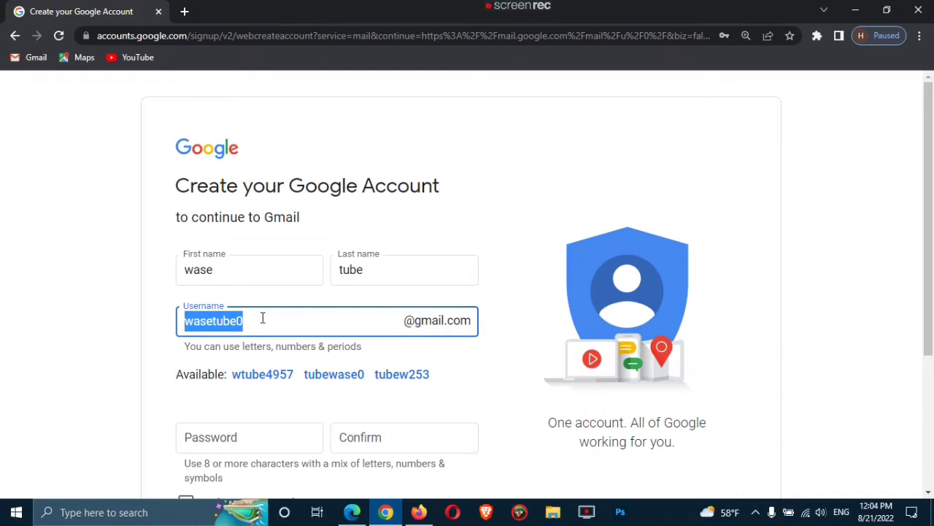
left_click(262, 319)
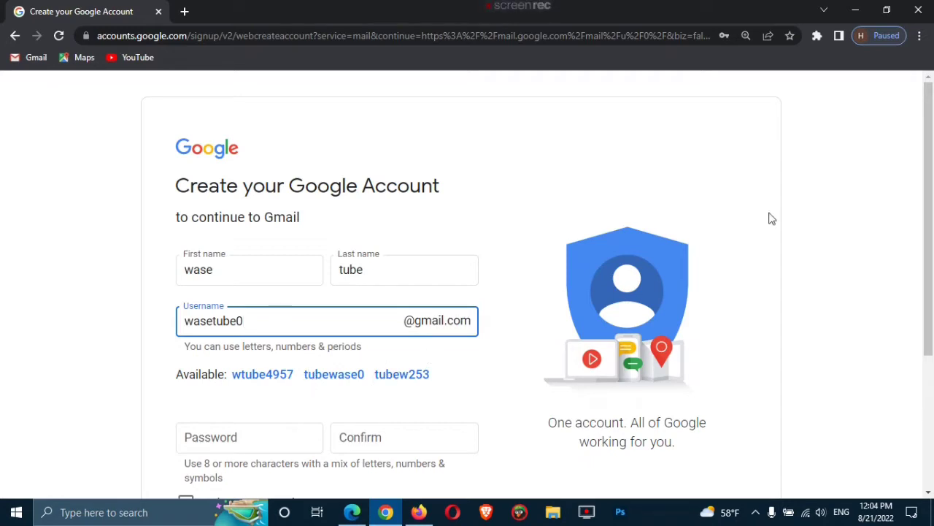
left_click_drag(930, 199, 932, 249)
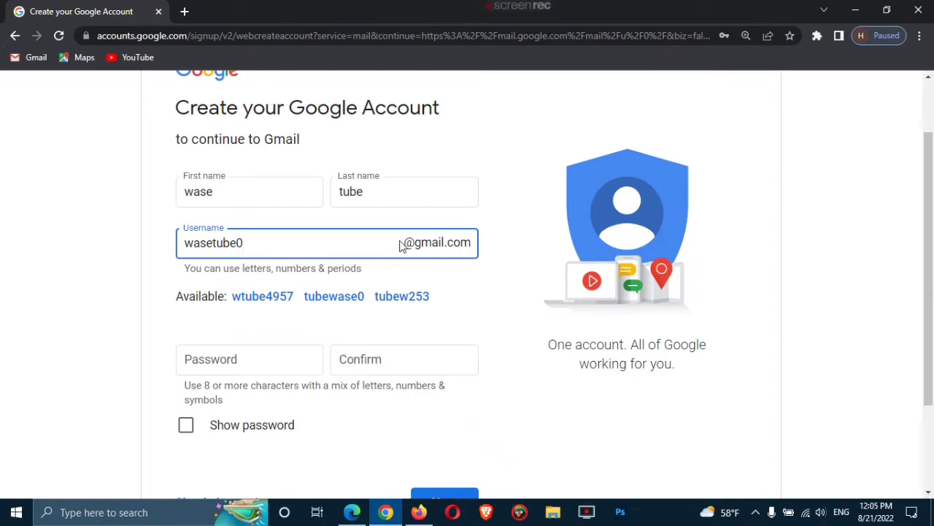
Type the account password into Password, toggling Show password on and then off again
left_click(220, 362)
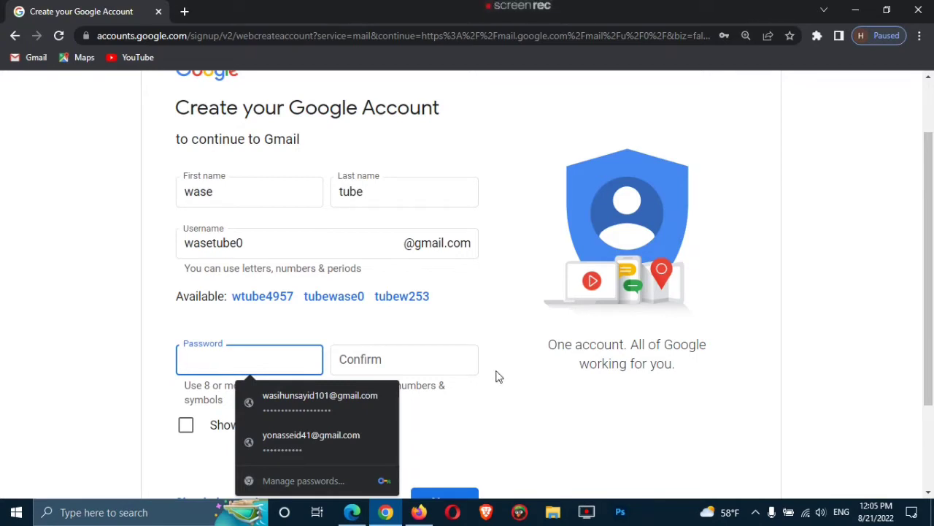
left_click(404, 363)
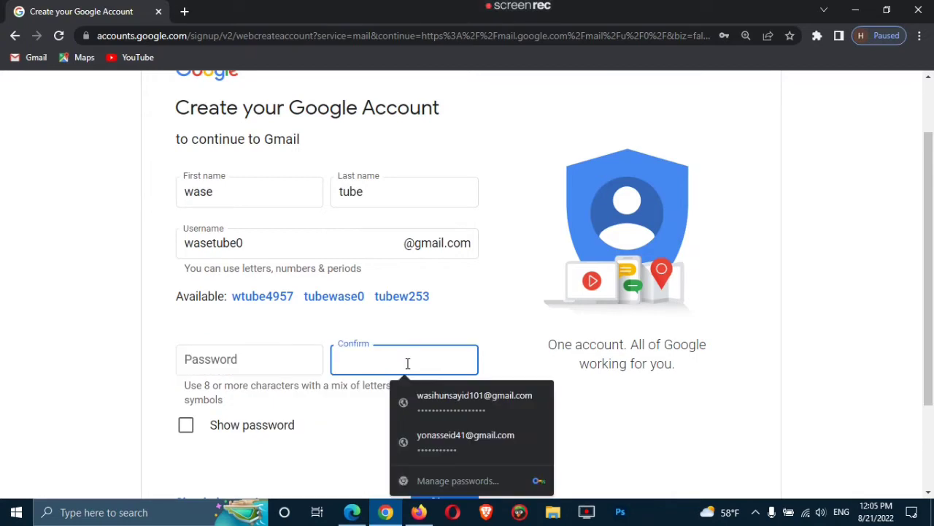
left_click(304, 357)
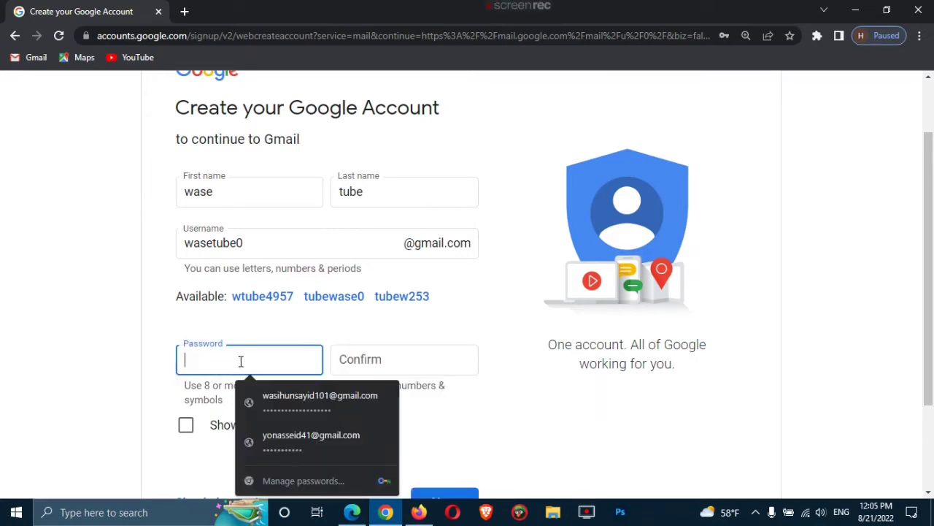
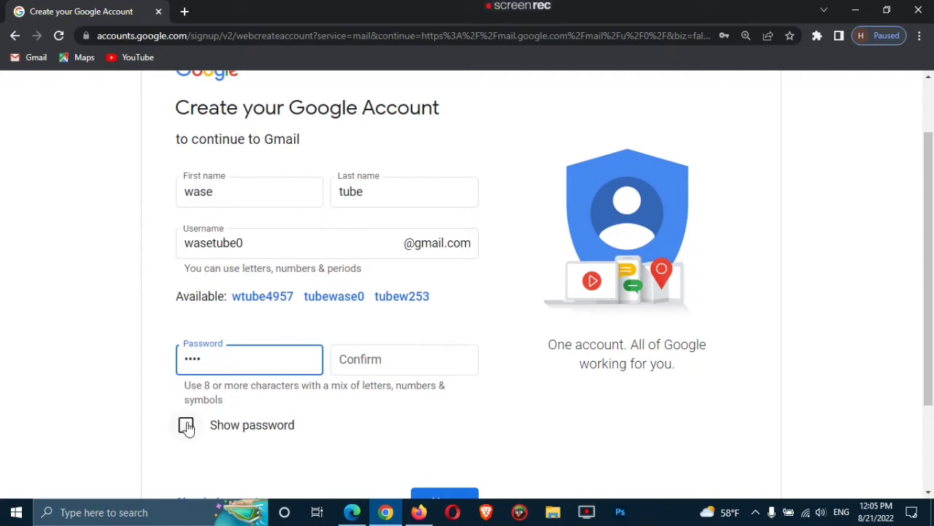
left_click(186, 425)
left_click(220, 365)
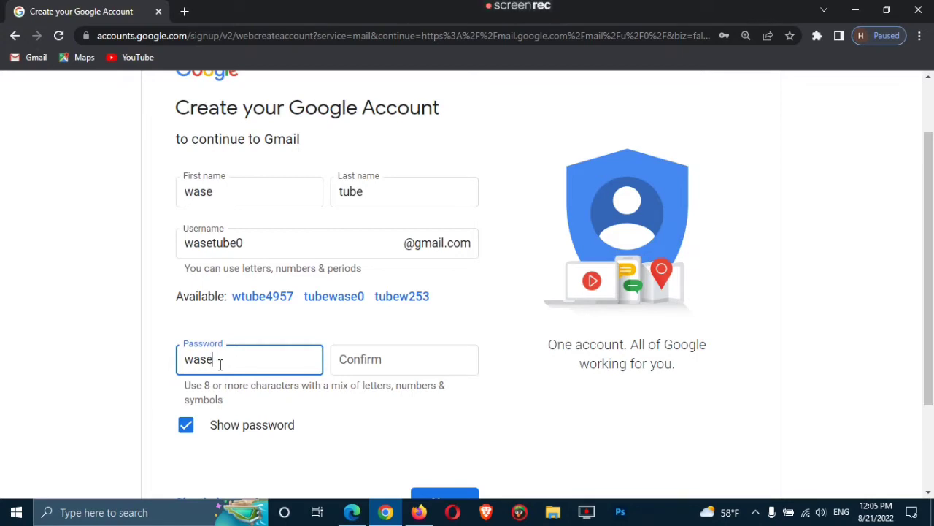
left_click(186, 431)
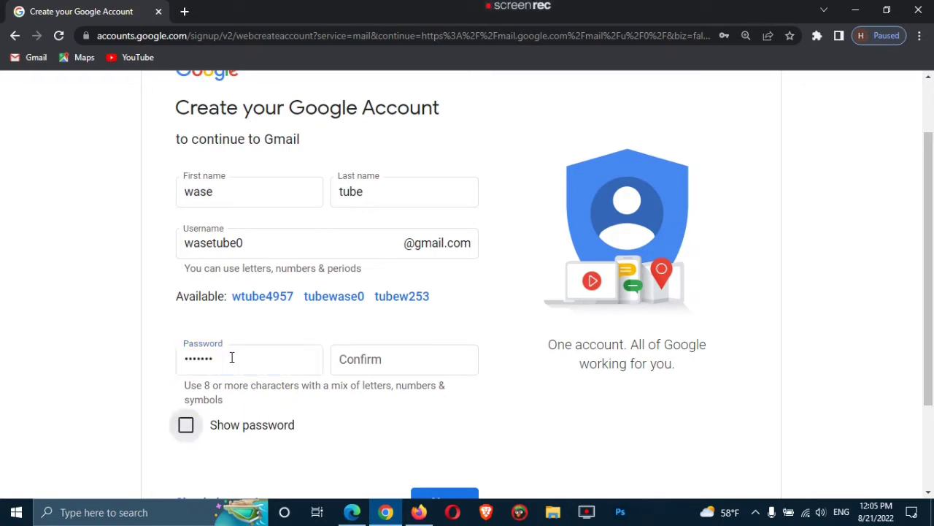
left_click(231, 357)
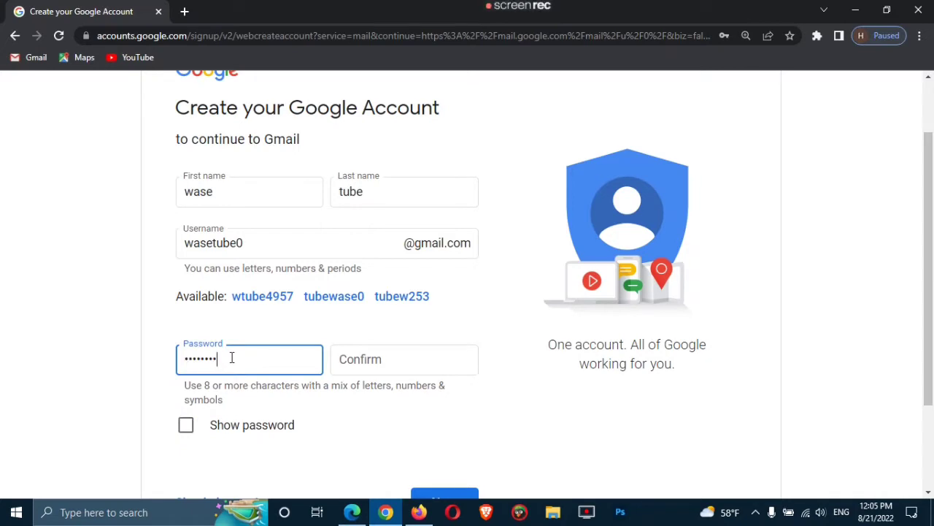
left_click_drag(231, 357, 353, 359)
Re-enter the password in Confirm and check that both entries match
left_click(355, 359)
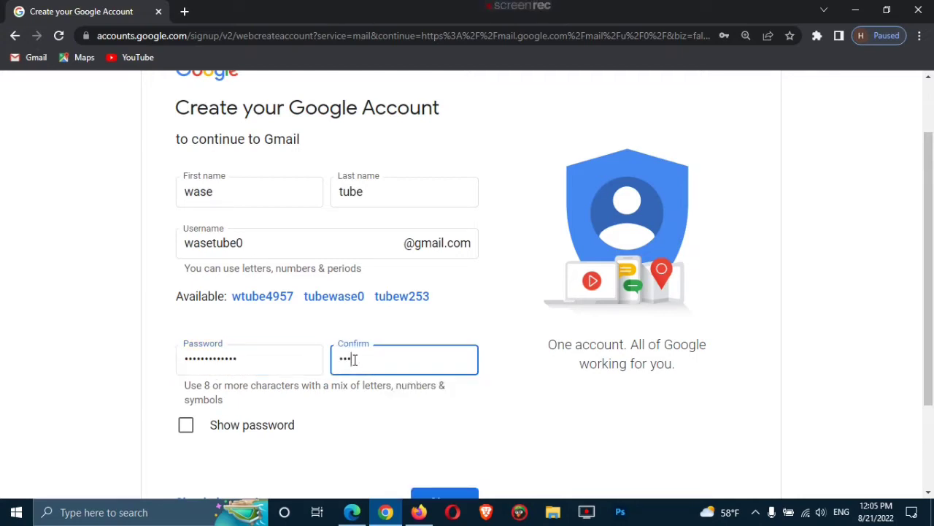
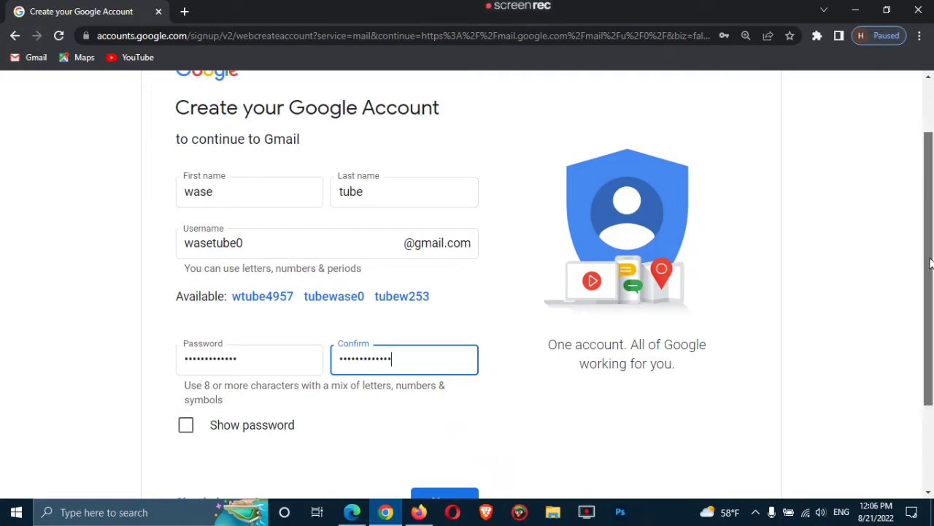
scroll(931, 264, "down", 2)
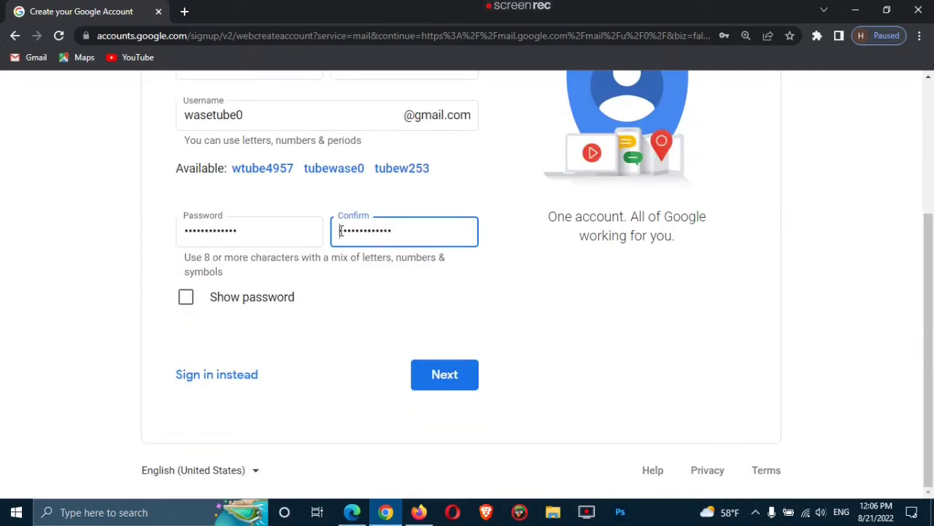
left_click_drag(341, 230, 397, 231)
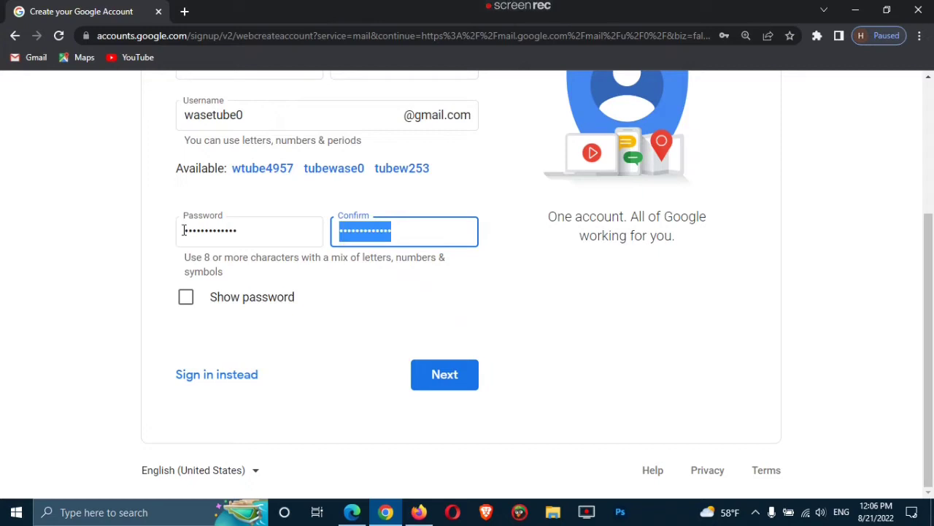
left_click_drag(185, 231, 243, 230)
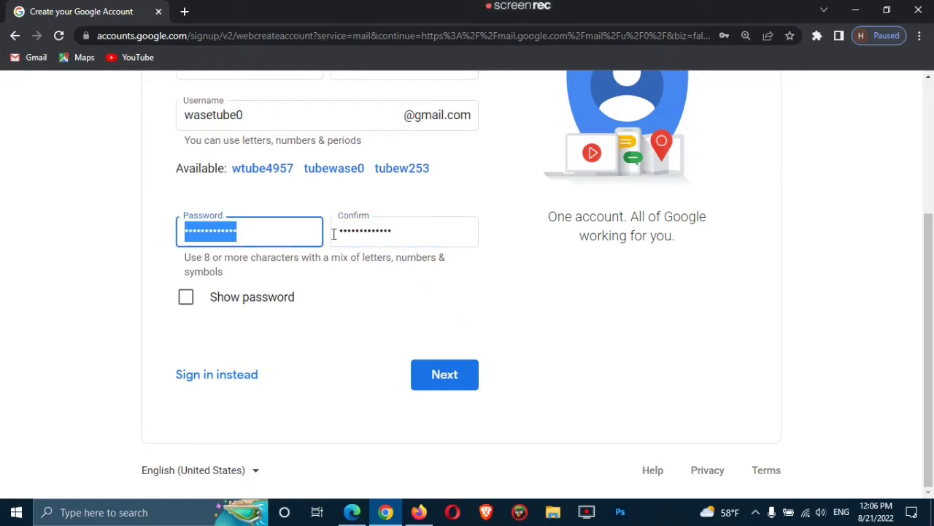
left_click(372, 237)
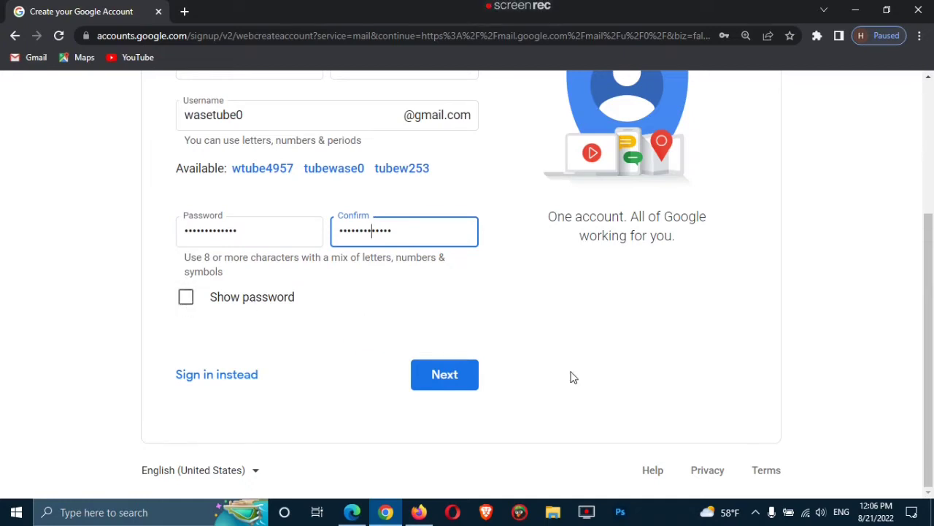
left_click_drag(931, 317, 932, 271)
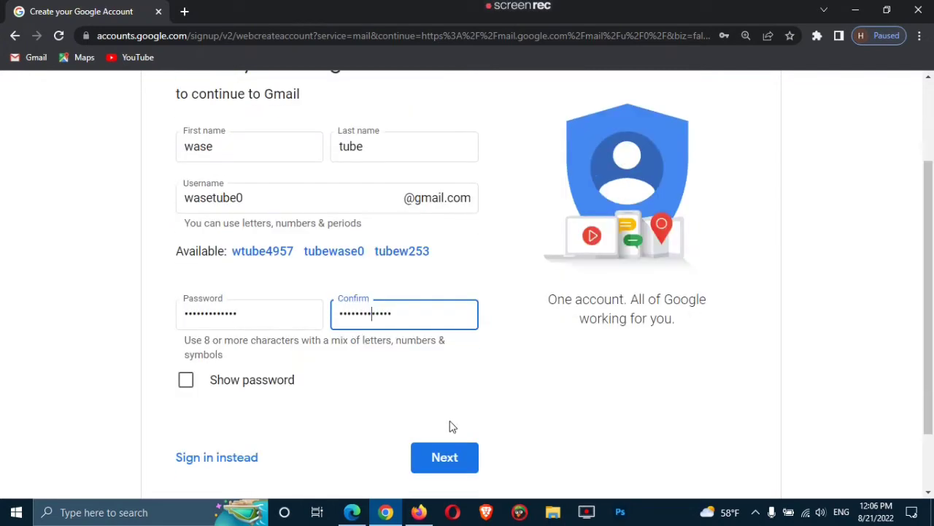
Submit the name, username and password, then enter the phone number on the details page
left_click(445, 458)
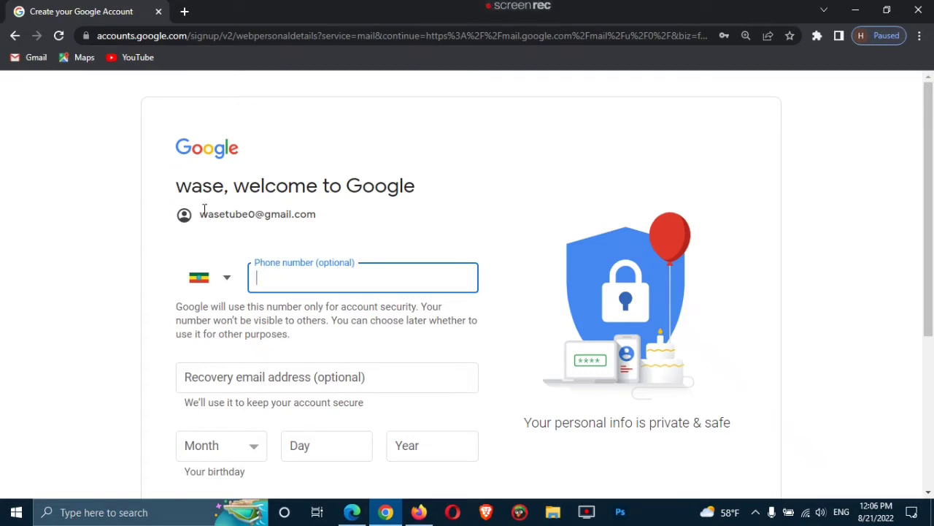
left_click_drag(200, 214, 295, 218)
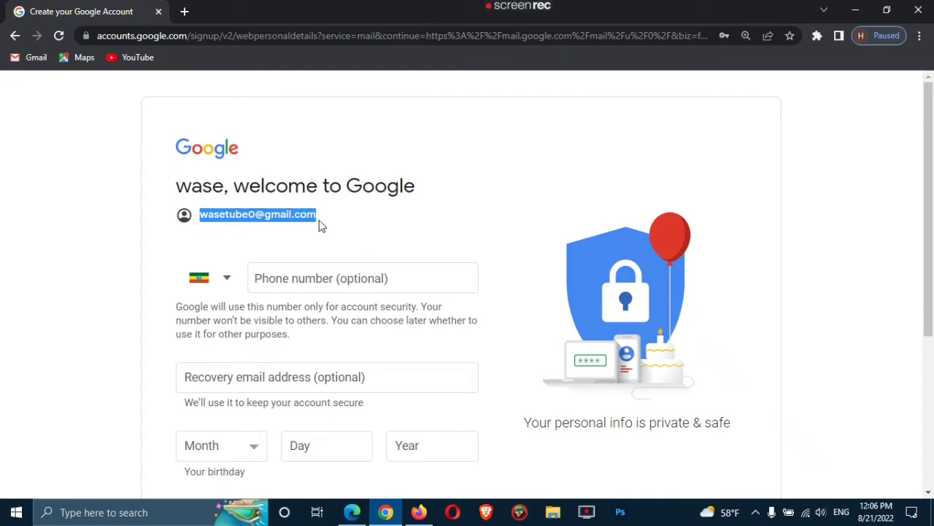
left_click(280, 279)
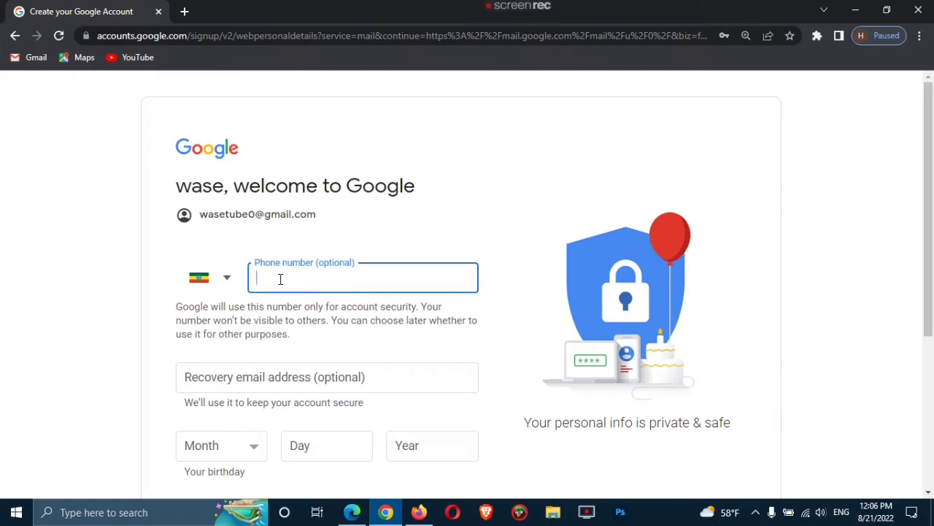
key("BackSpace")
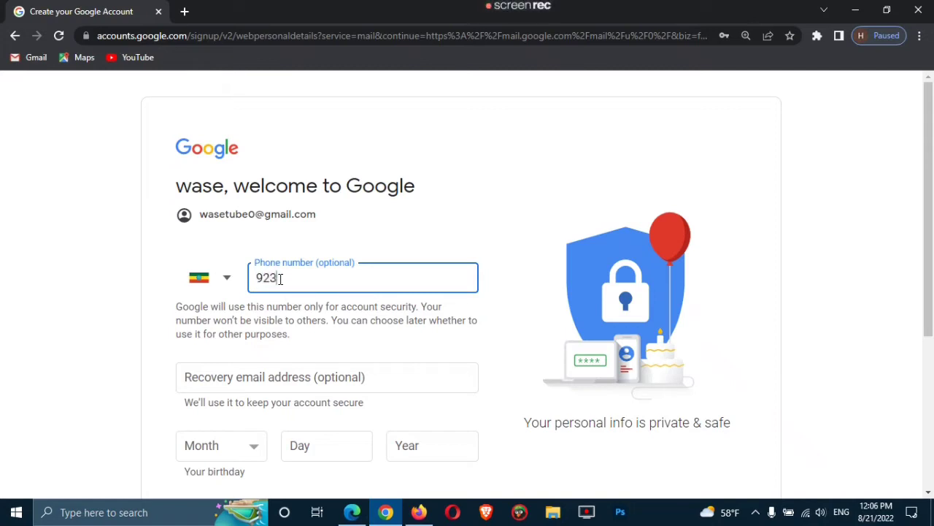
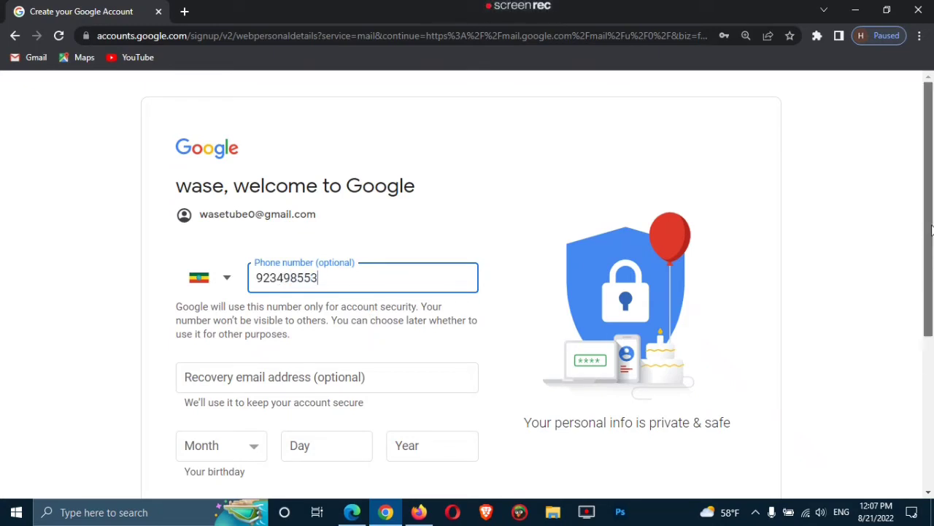
left_click_drag(931, 230, 932, 322)
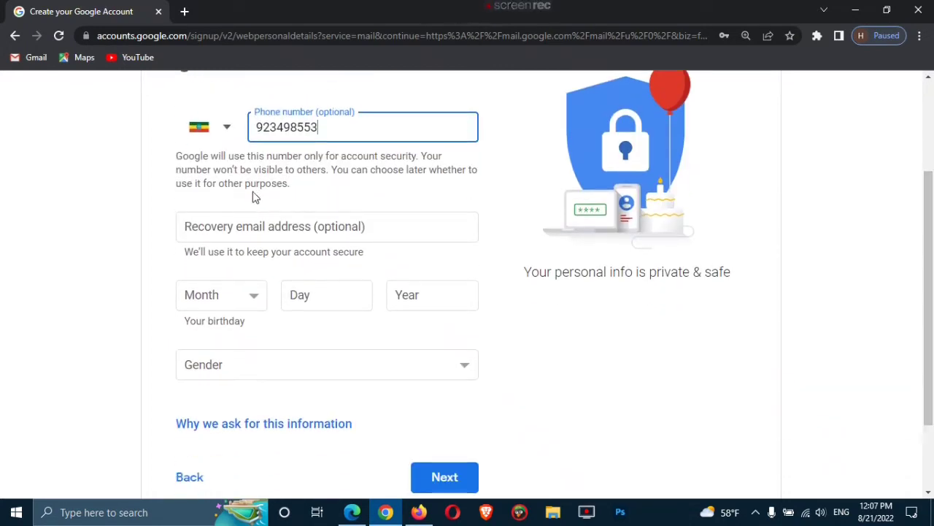
left_click(254, 299)
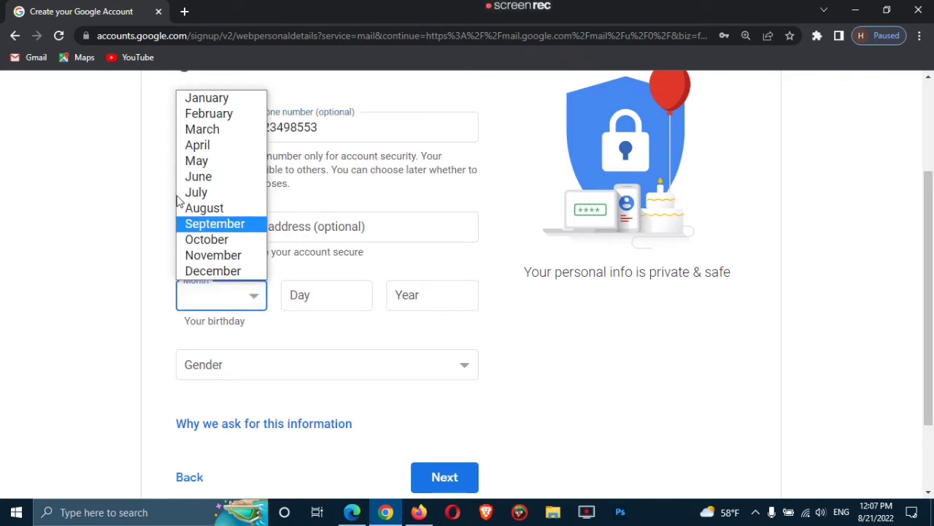
left_click(209, 145)
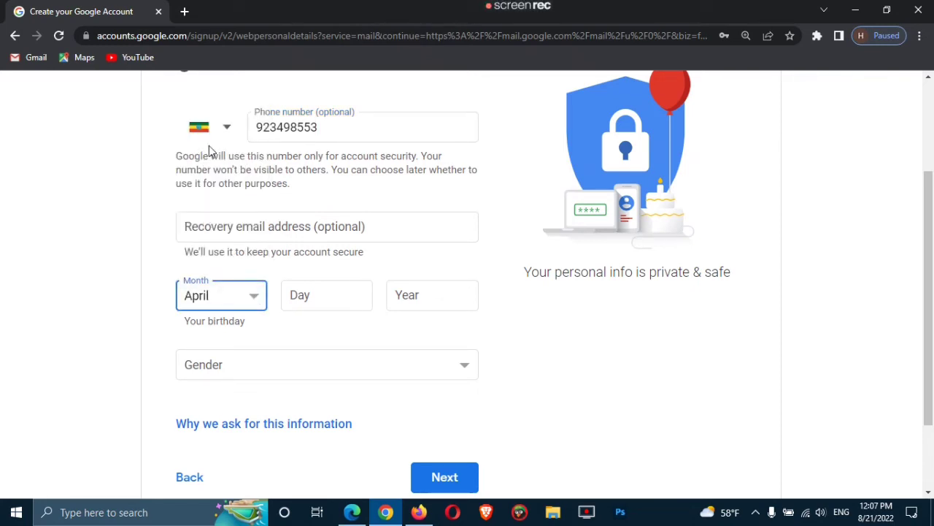
left_click(327, 287)
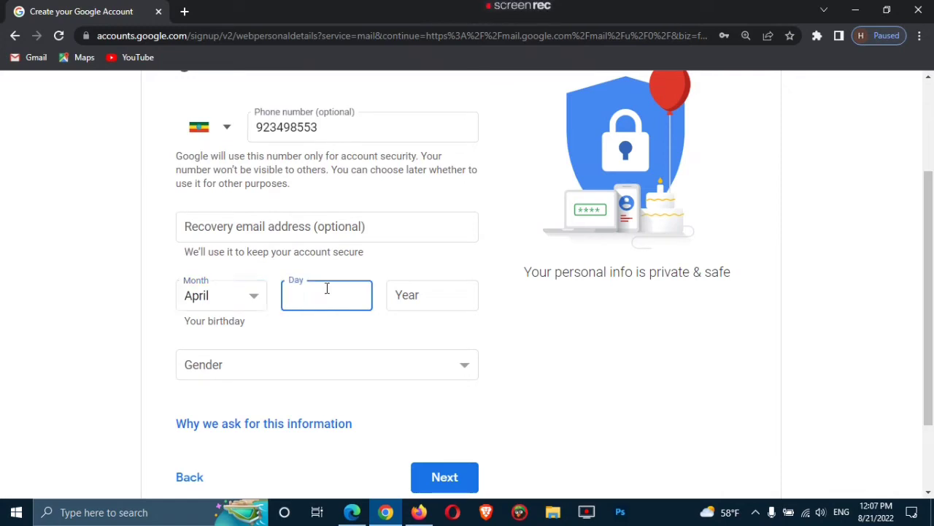
type("12")
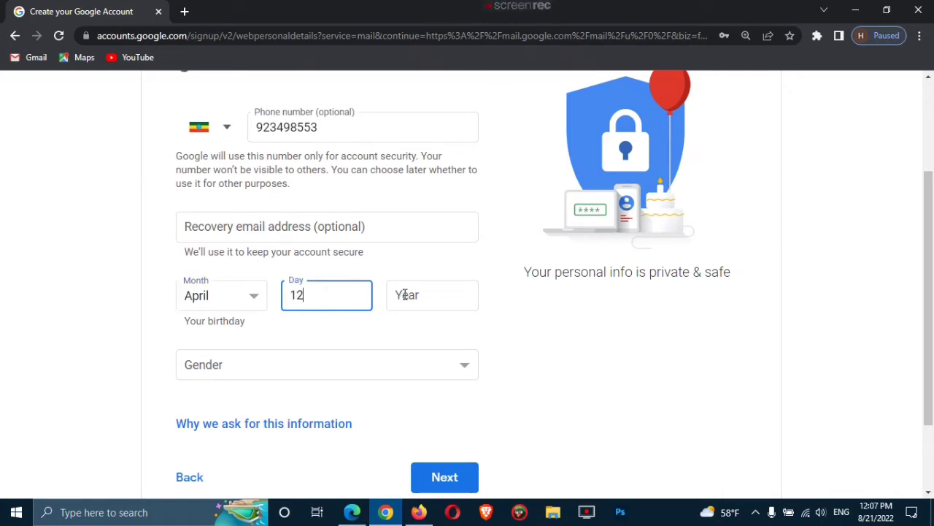
left_click(411, 294)
type("1")
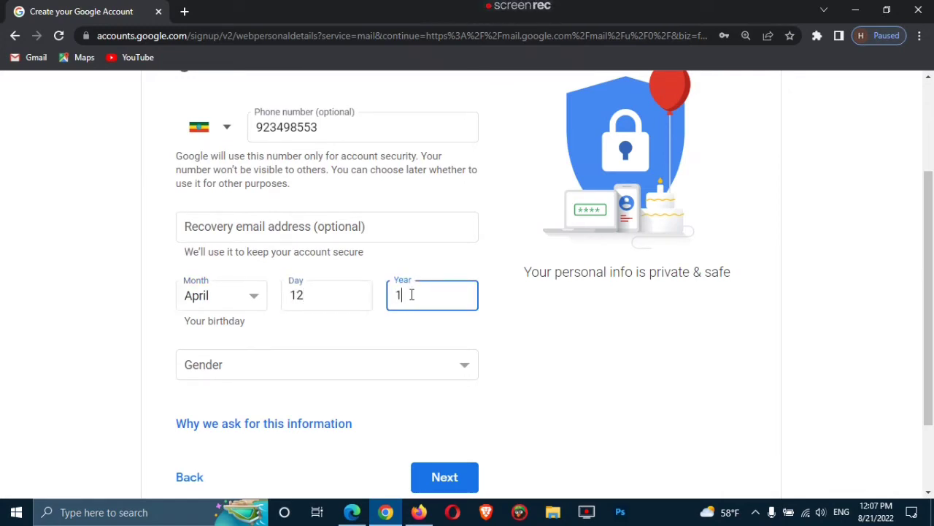
type("989")
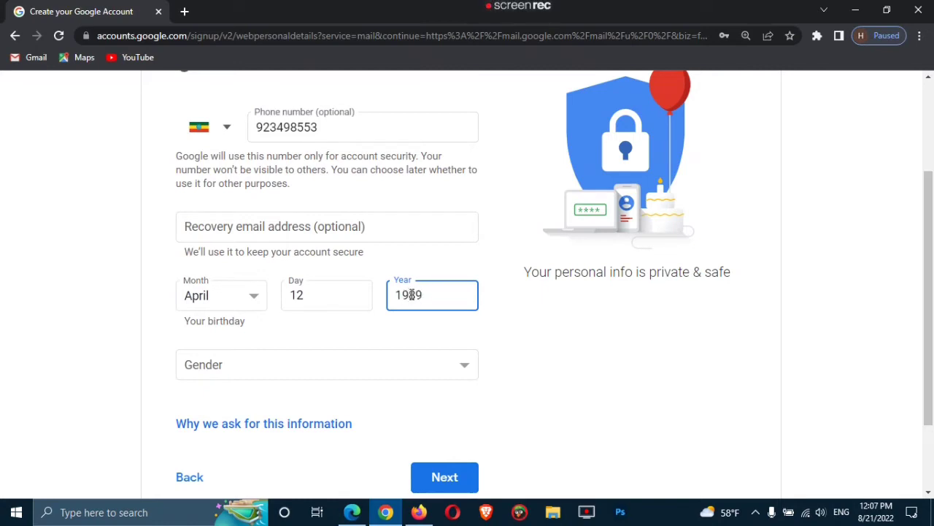
Choose Male from the Gender dropdown
left_click(367, 365)
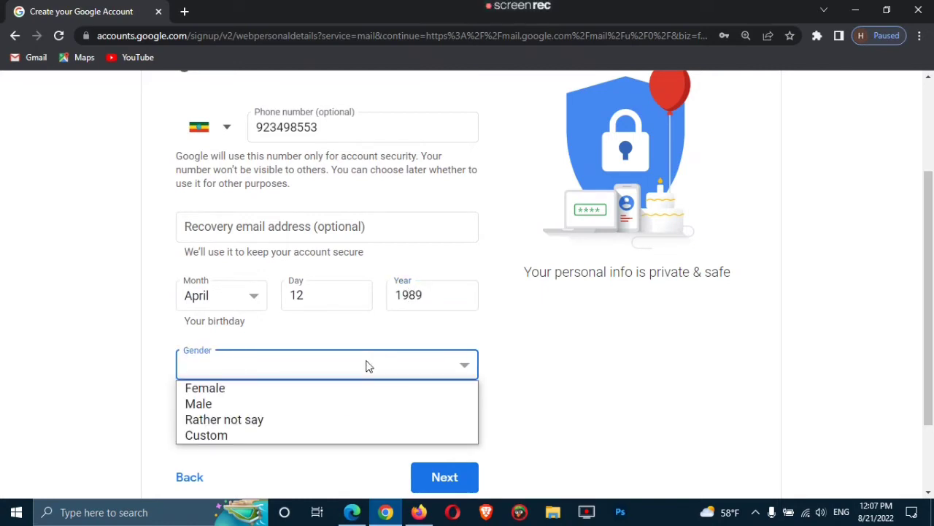
left_click(607, 389)
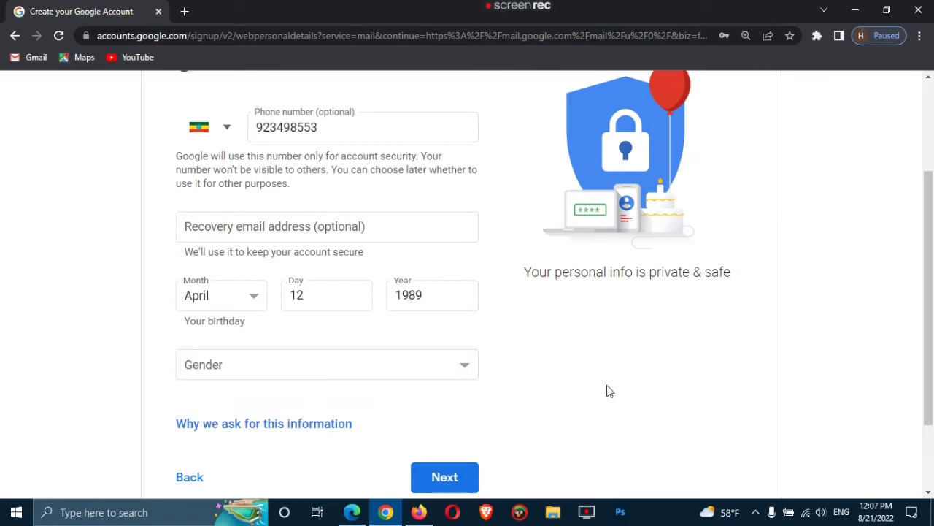
left_click(465, 368)
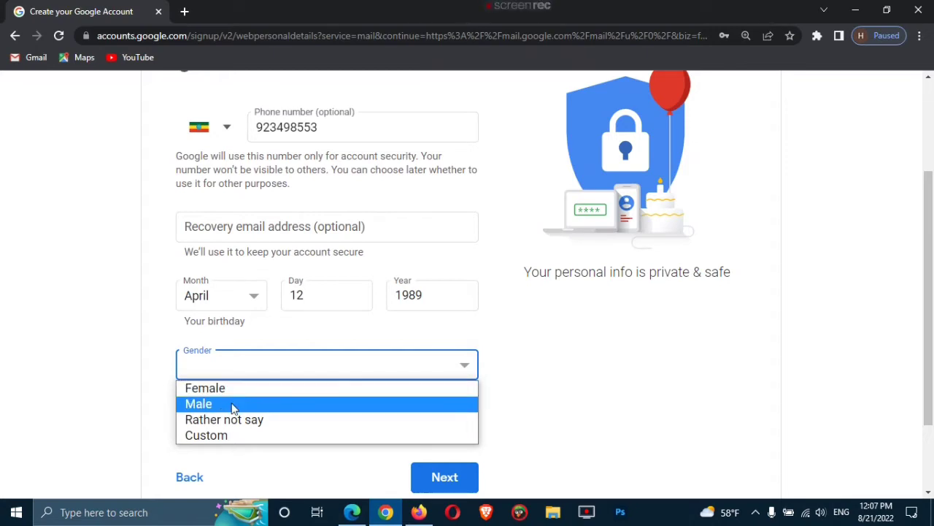
left_click(233, 405)
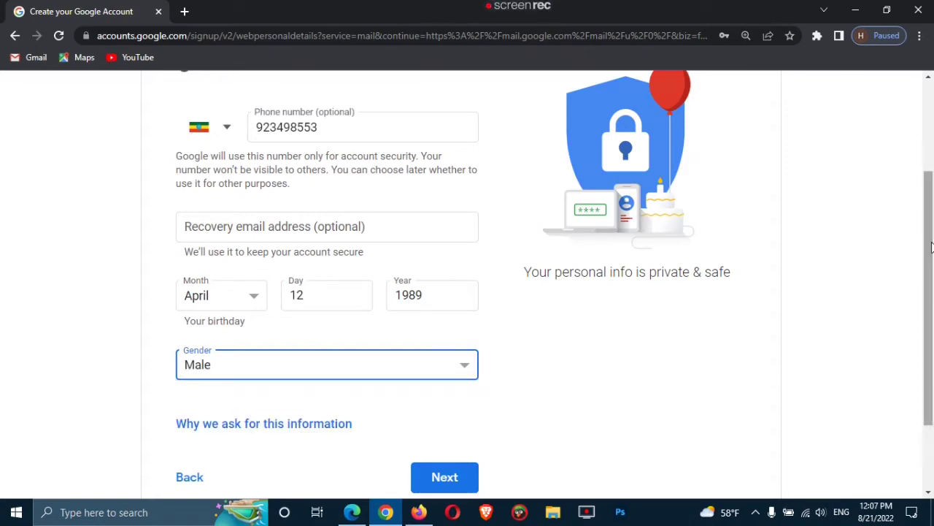
left_click_drag(932, 249, 932, 283)
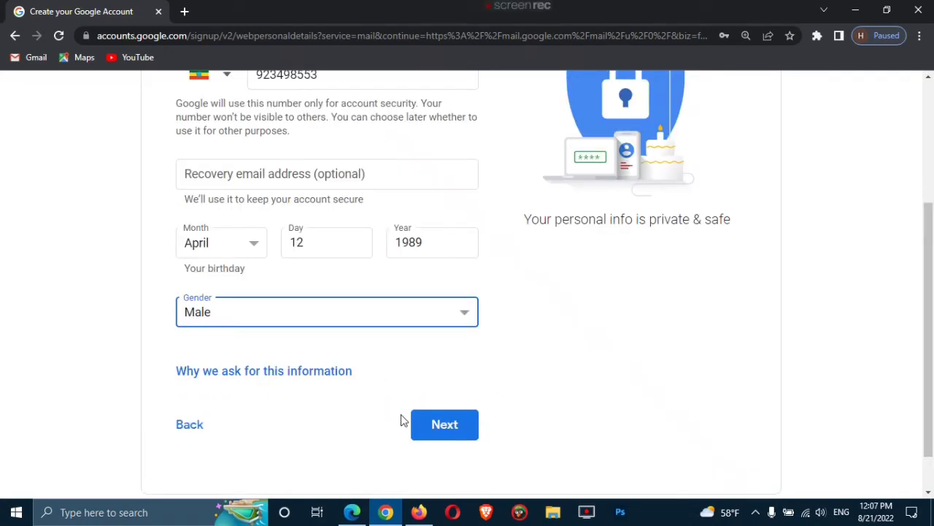
Submit the personal details, read through the Privacy and Terms, and accept them with I agree
left_click(447, 427)
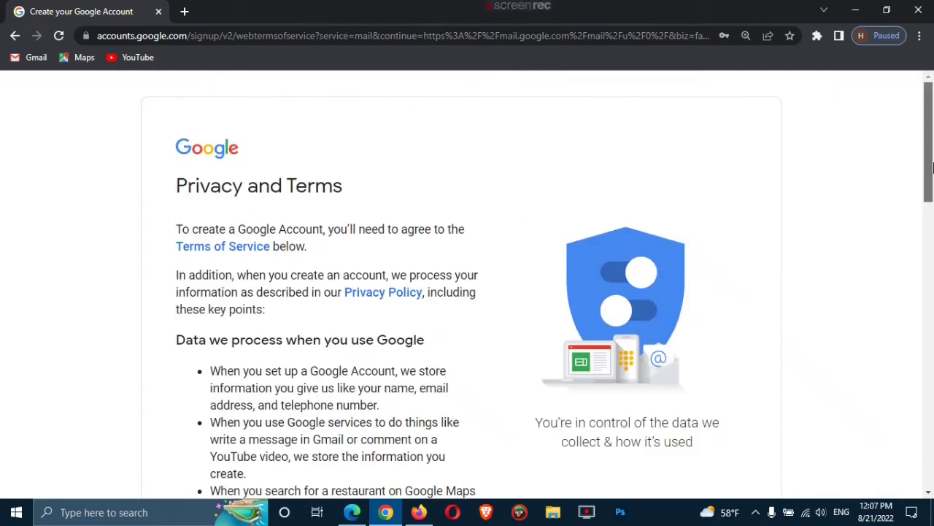
left_click_drag(932, 168, 931, 419)
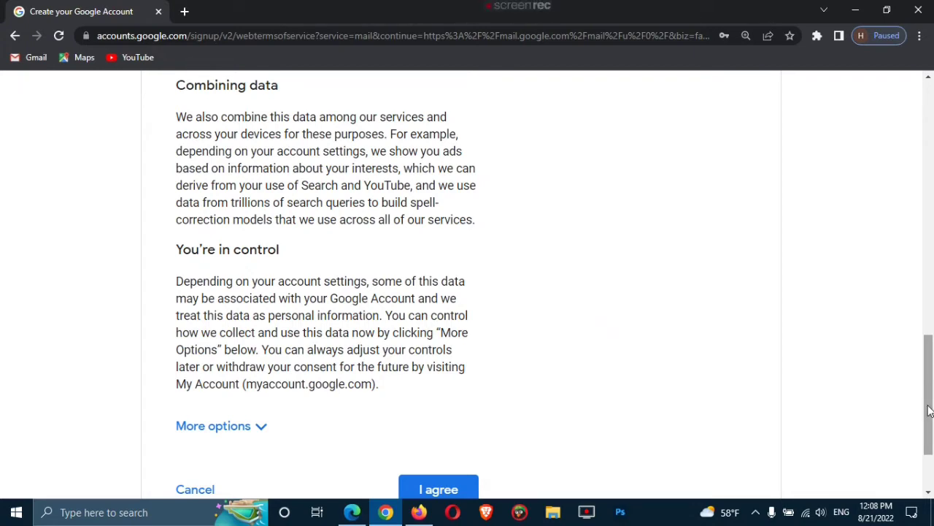
mouse_move(931, 425)
left_mouse_down()
mouse_move(930, 153)
mouse_move(925, 431)
left_mouse_up()
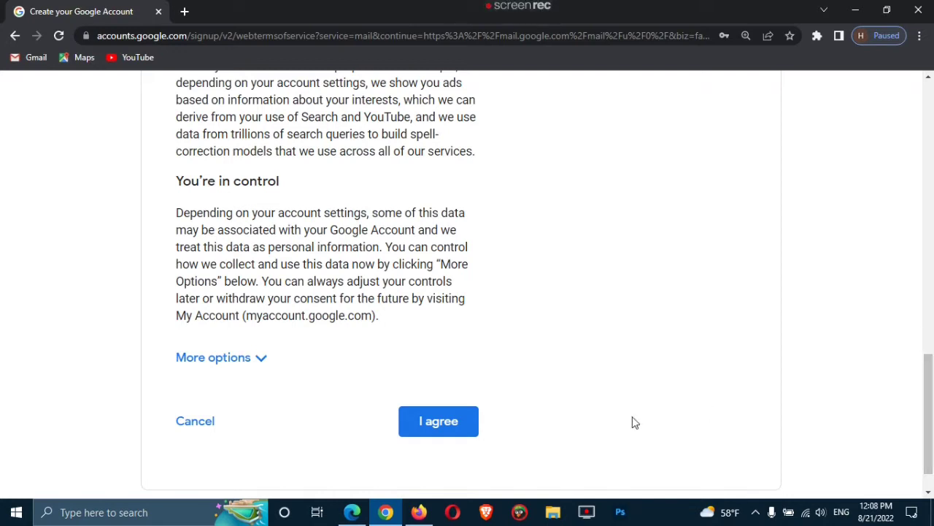
left_click(434, 423)
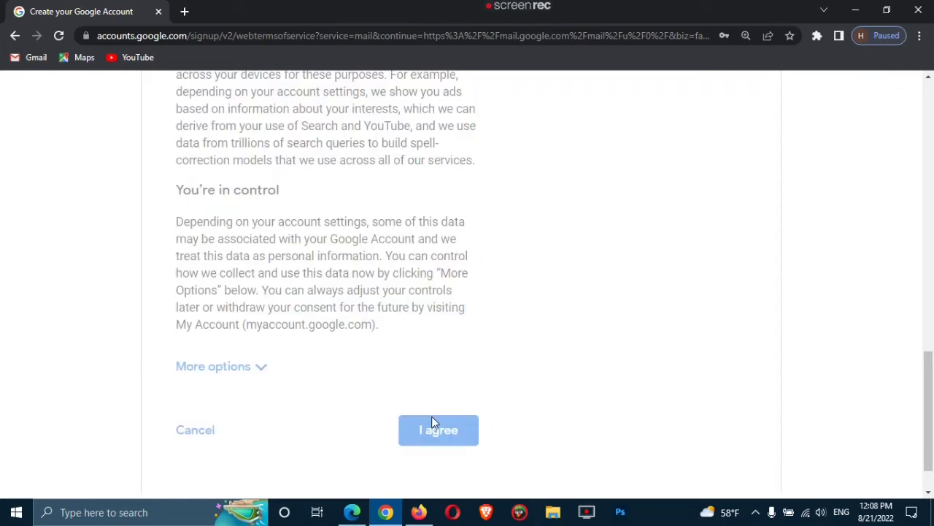